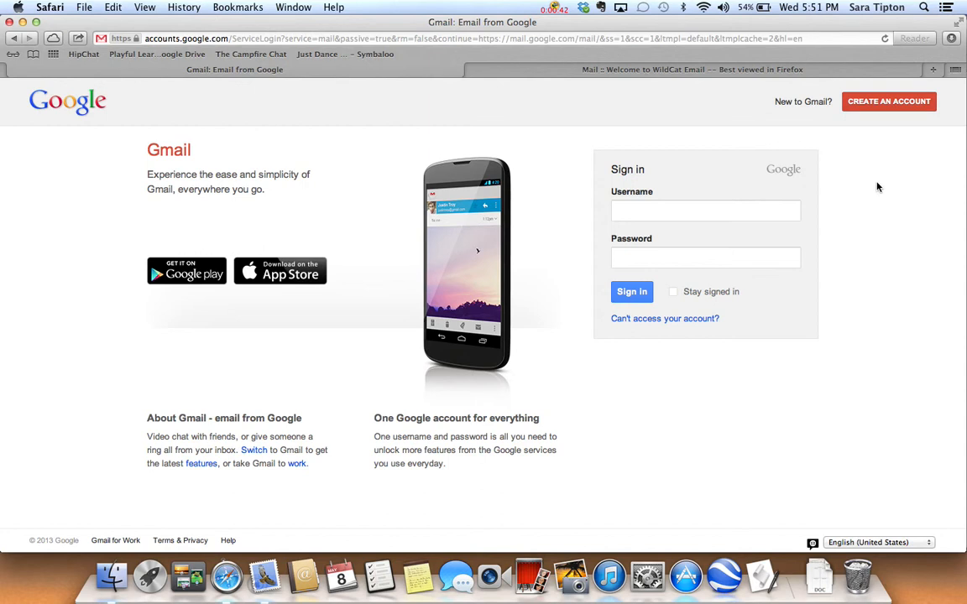
Step: Sign in to Gmail by entering the account's username and password
left_click(677, 214)
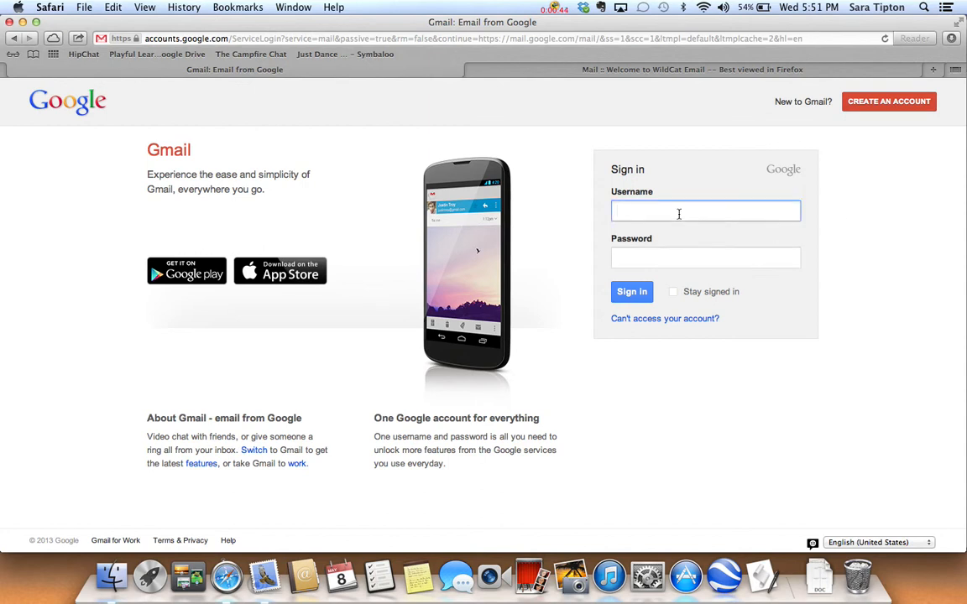
key("Tab")
type("********")
left_click(625, 291)
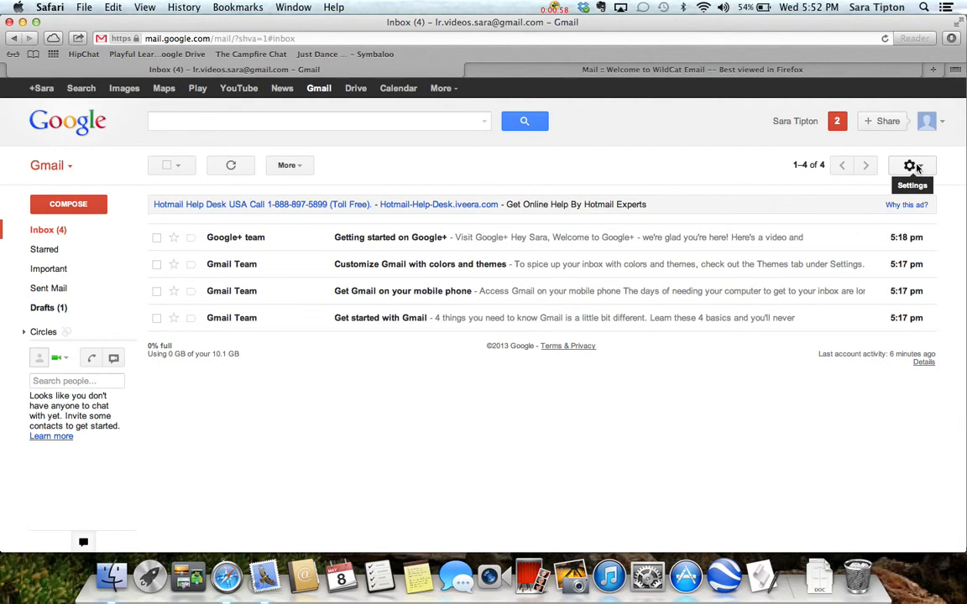
Step: Open the Accounts page of the Gmail settings, with the options for sending as and checking mail from other accounts
left_click(915, 167)
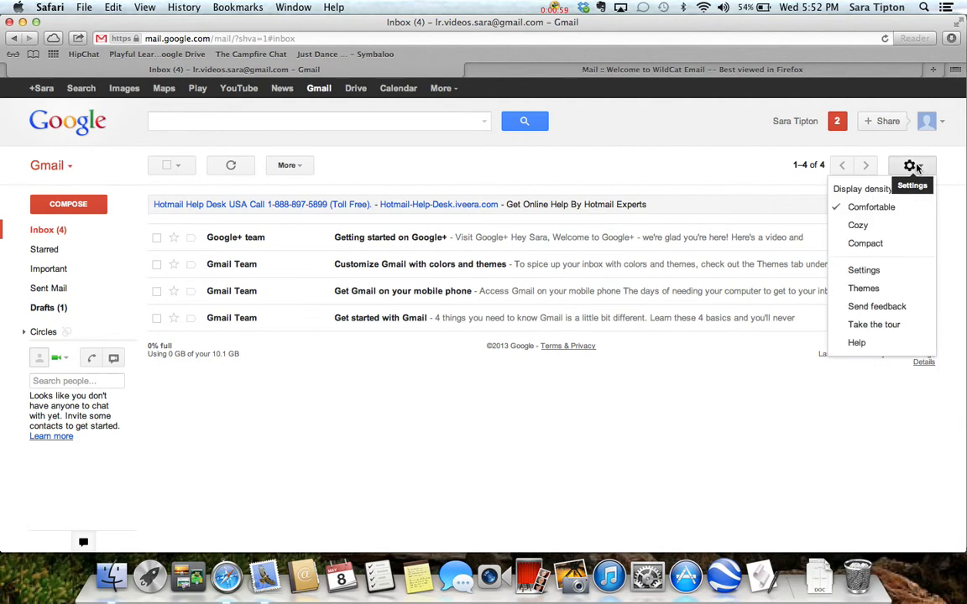
left_click(864, 271)
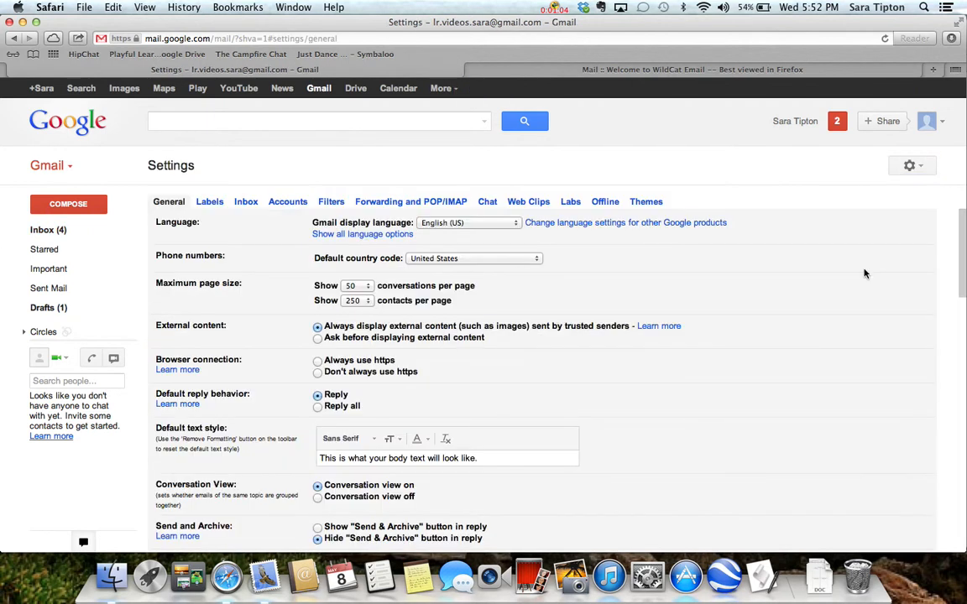
left_click(288, 203)
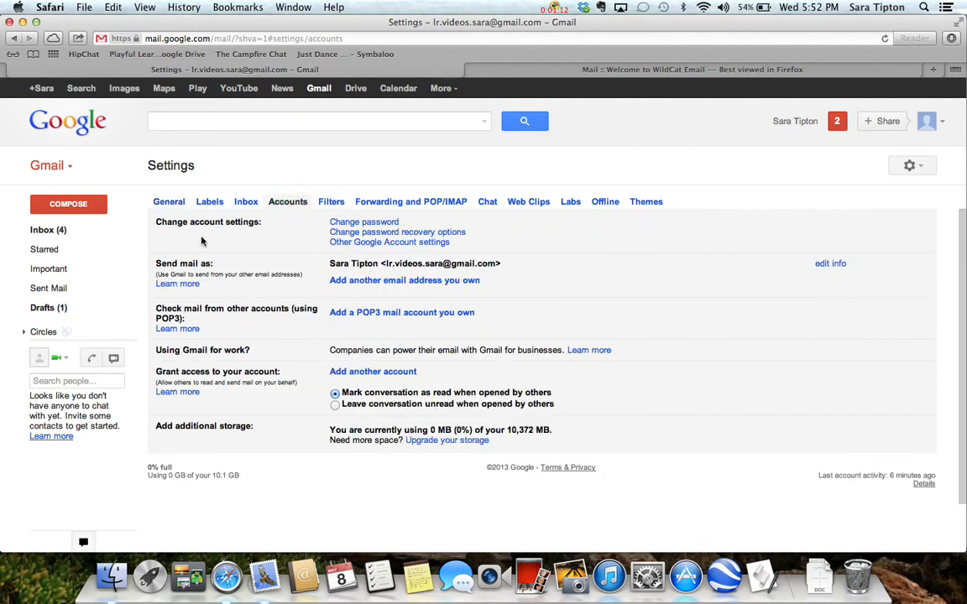
left_click_drag(154, 265, 630, 326)
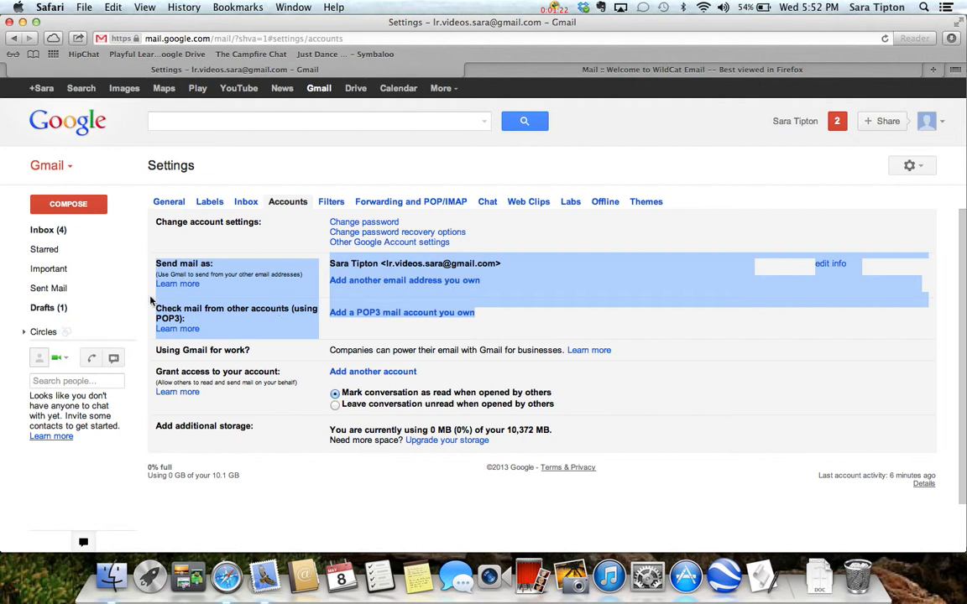
left_click(181, 302)
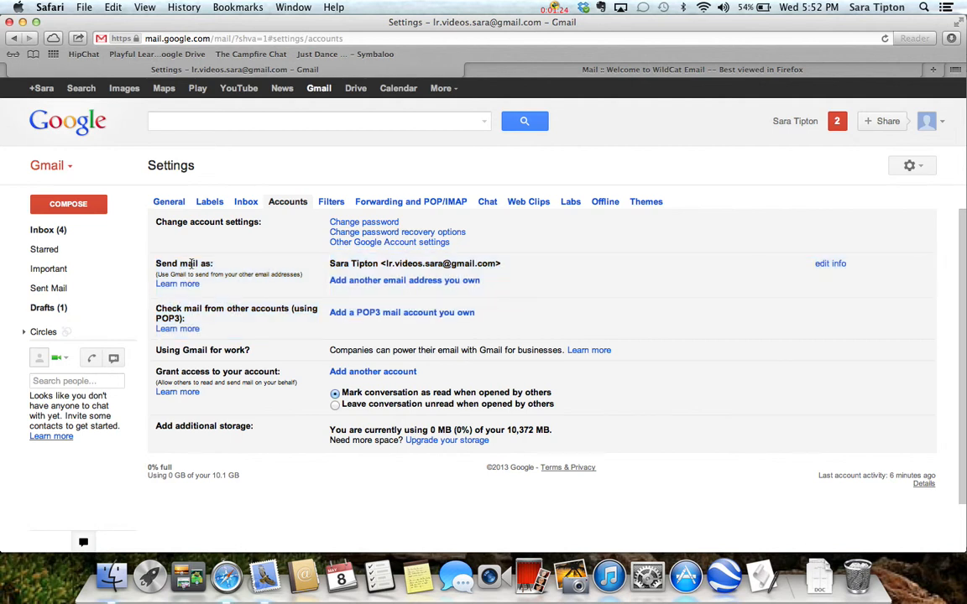
Step: Add the owner's logrog.net email address as a send-as alias sent through Gmail, and request its verification email
left_click(380, 281)
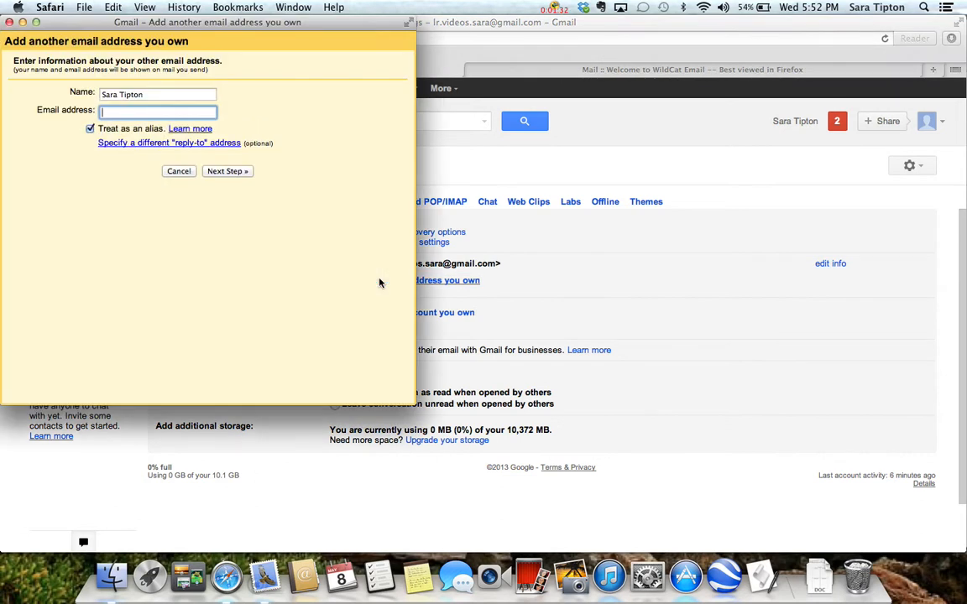
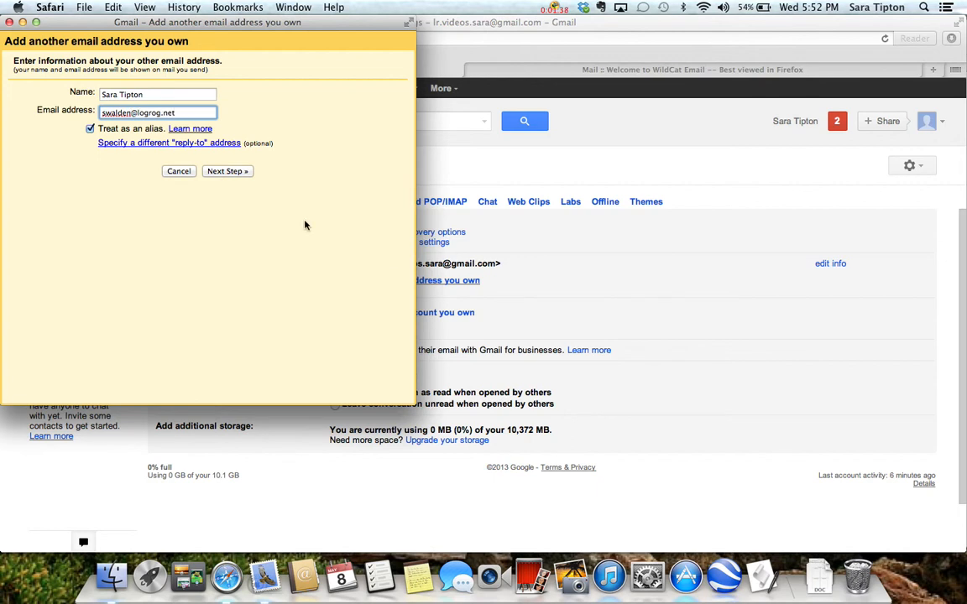
left_click(226, 172)
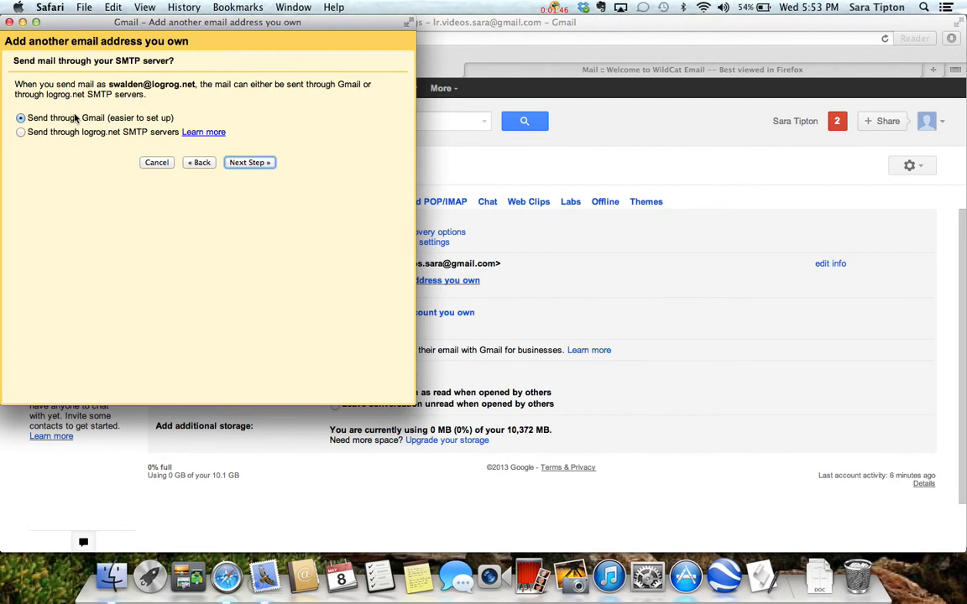
left_click(245, 163)
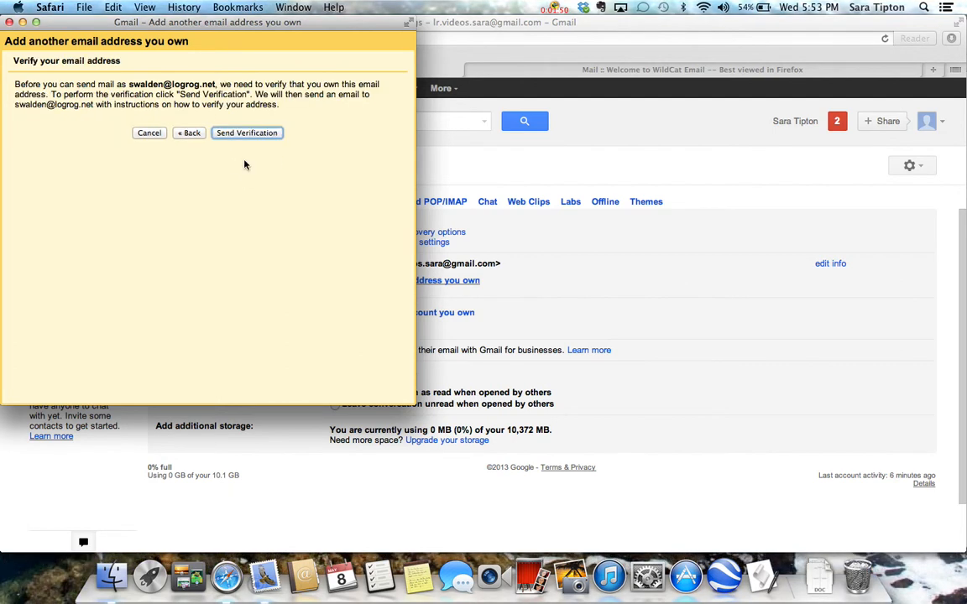
left_click(243, 138)
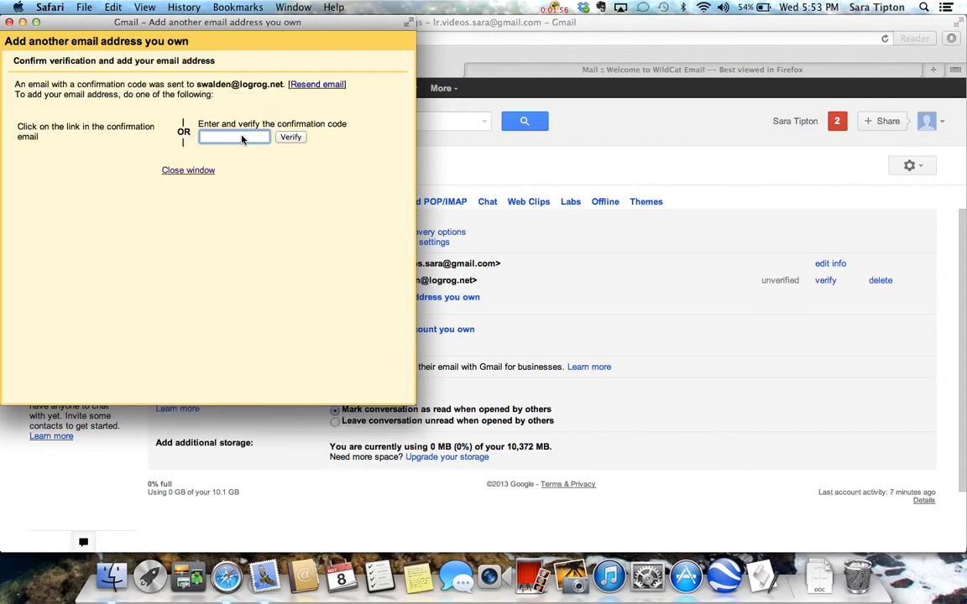
left_click(185, 173)
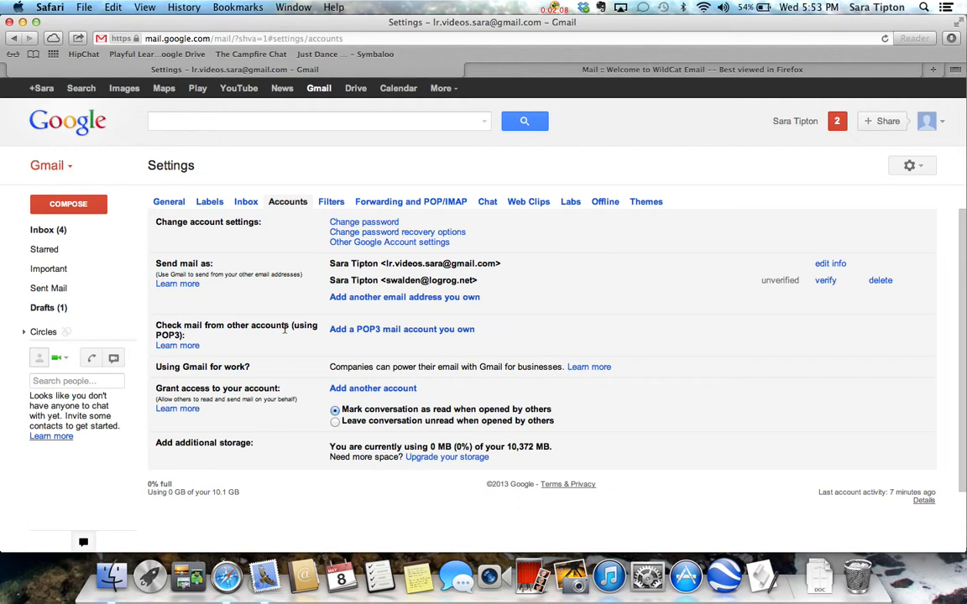
Step: Add the logrog.net address as a POP3 account with its password, leaving a copy of retrieved messages on the server
left_click(413, 332)
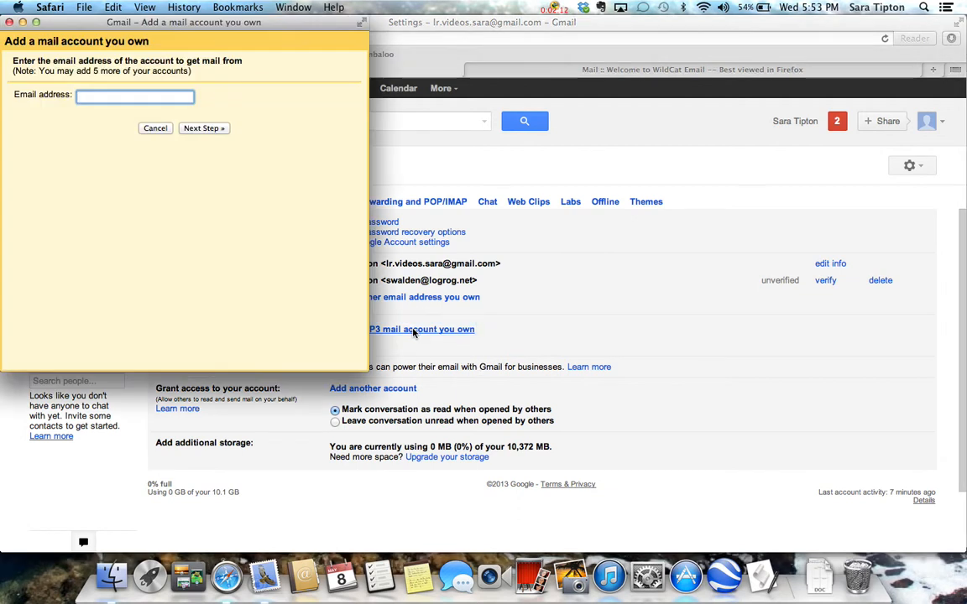
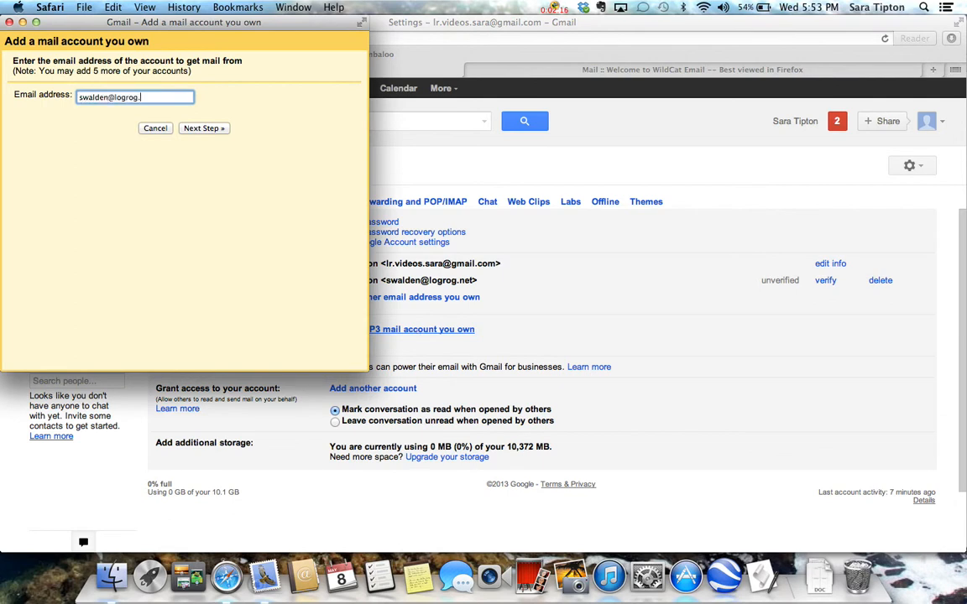
left_click(201, 128)
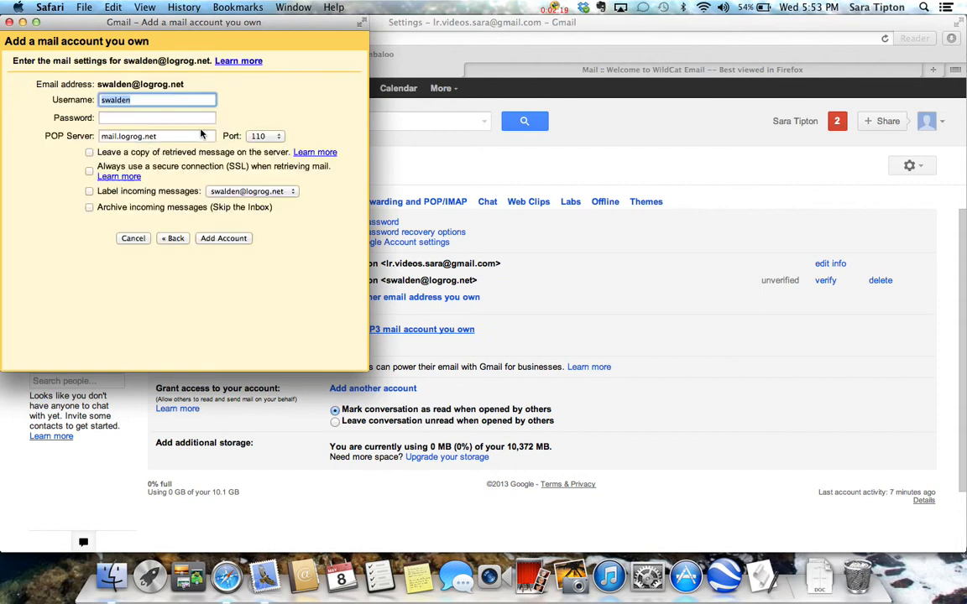
left_click(133, 117)
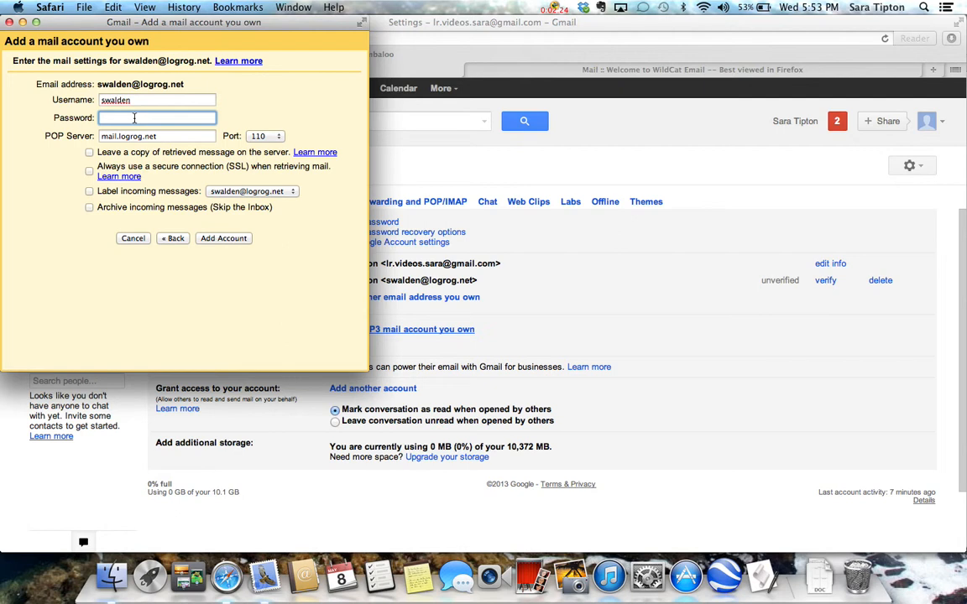
type("••••")
left_click(90, 152)
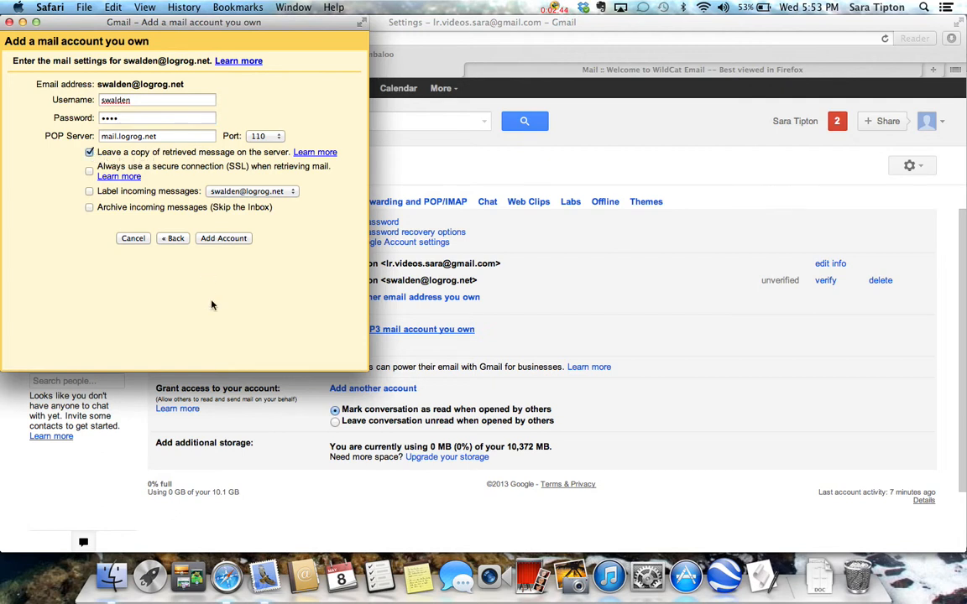
left_click(224, 239)
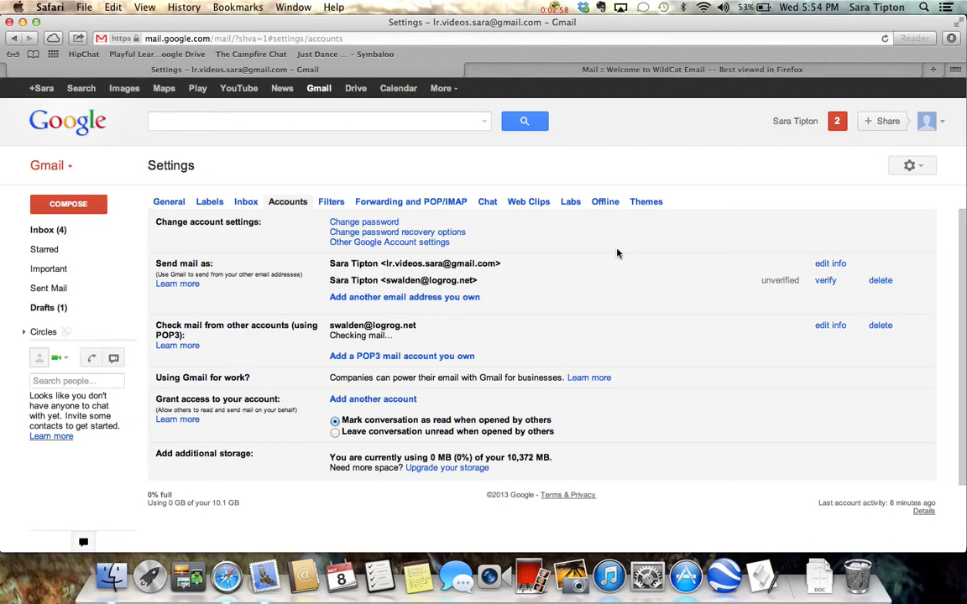
Step: Switch to the WildCat Email page and log in with the account's username and password
left_click(627, 74)
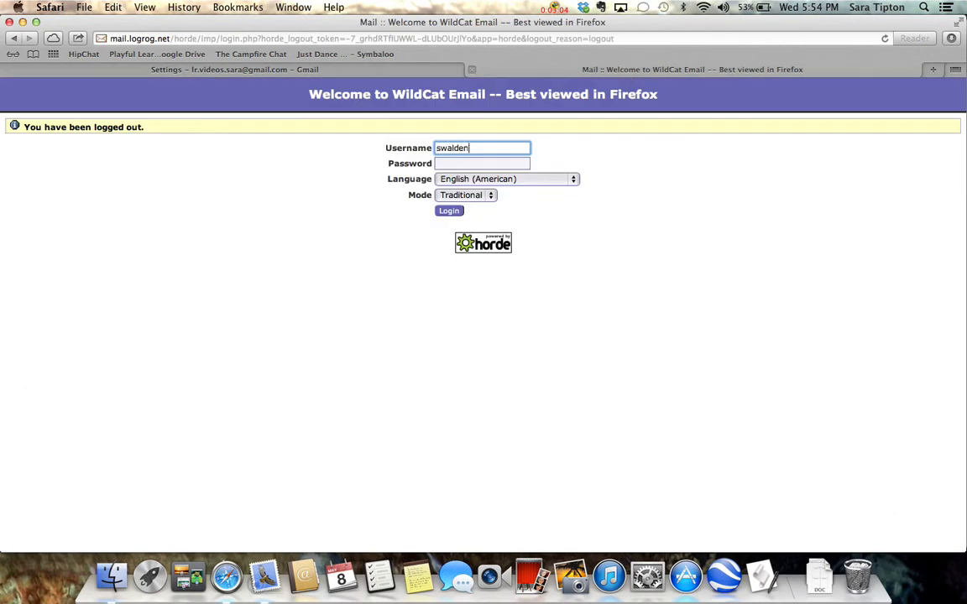
key("Tab")
type("****")
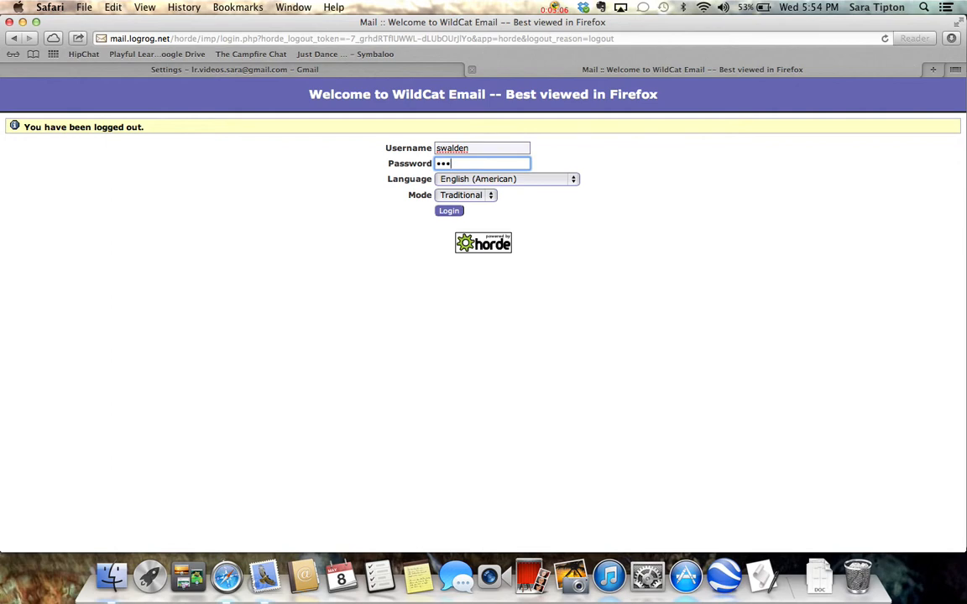
left_click(448, 214)
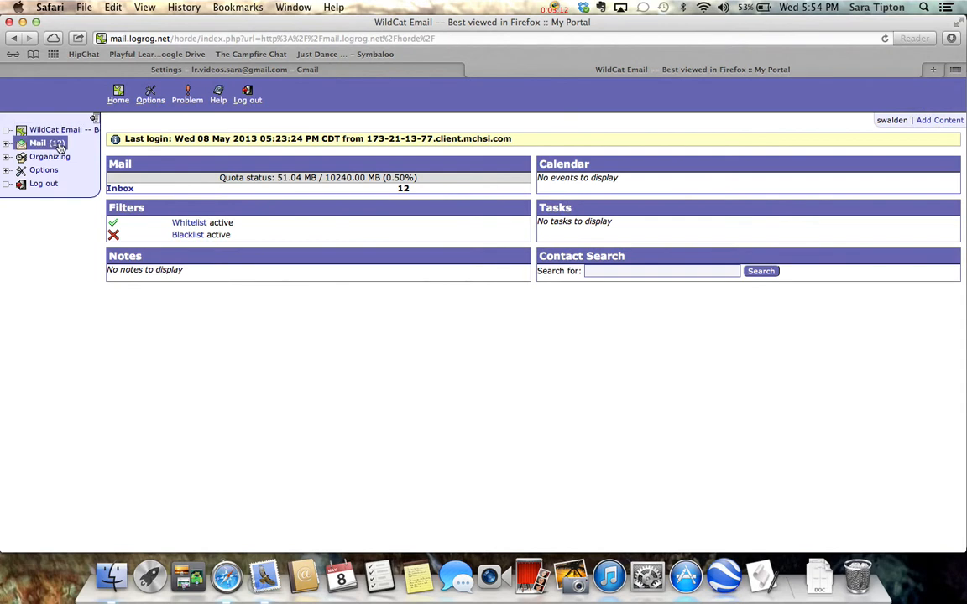
Step: Open the newest Gmail Confirmation message in the WildCat inbox and follow its confirmation link
left_click(47, 143)
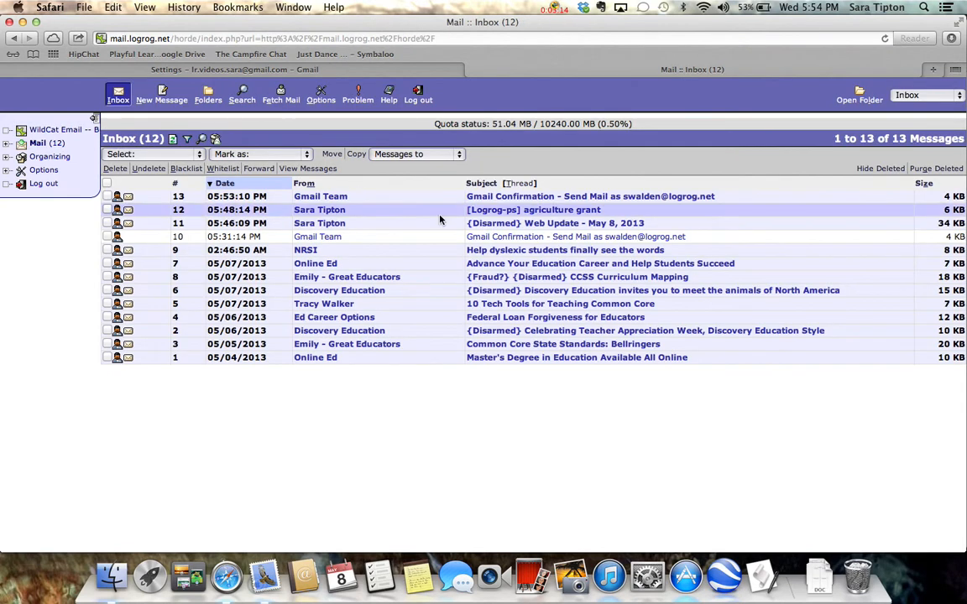
left_click(601, 198)
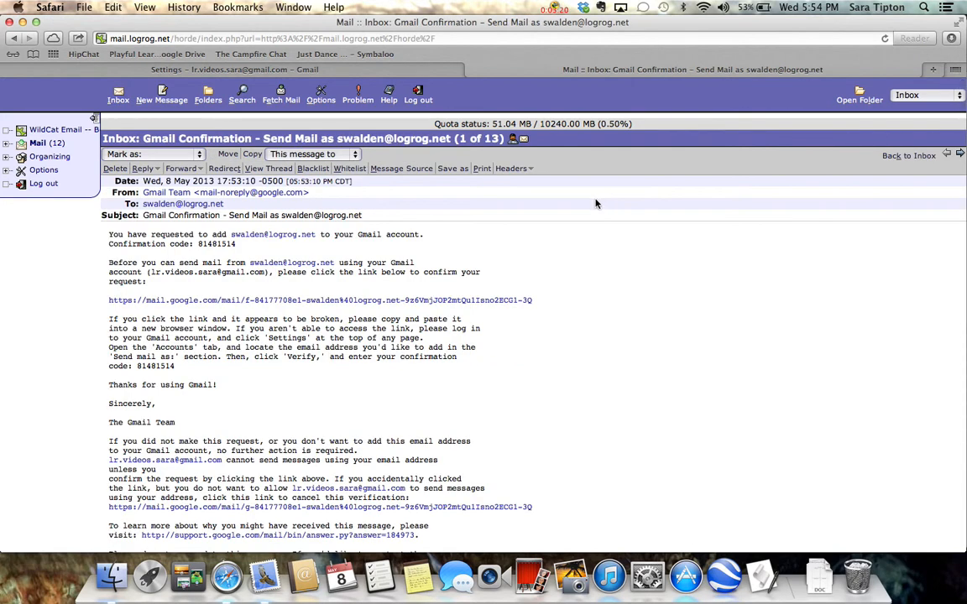
left_click(330, 303)
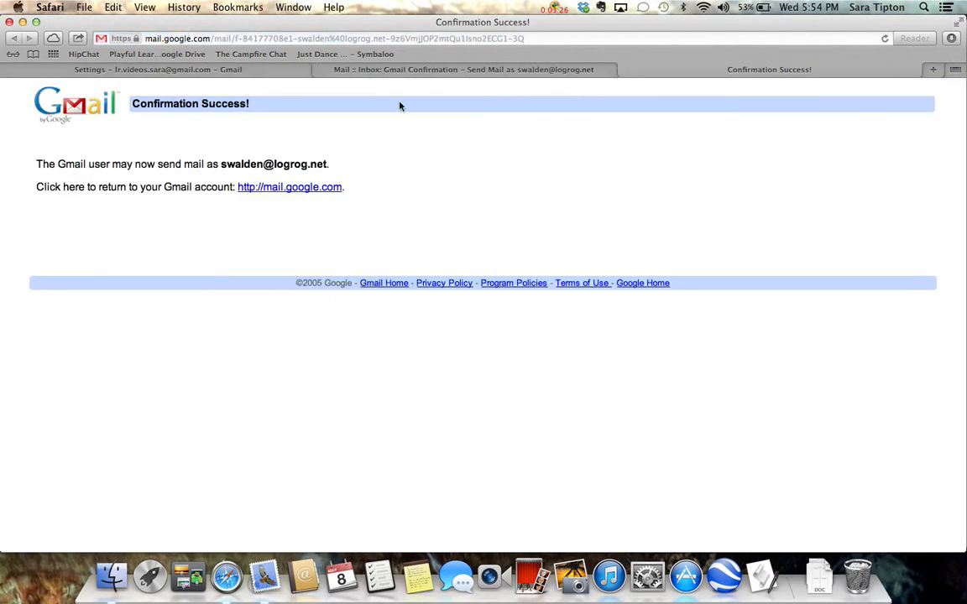
Step: Return to the Gmail account settings, reload them and make the logrog.net address the default sender
left_click(240, 73)
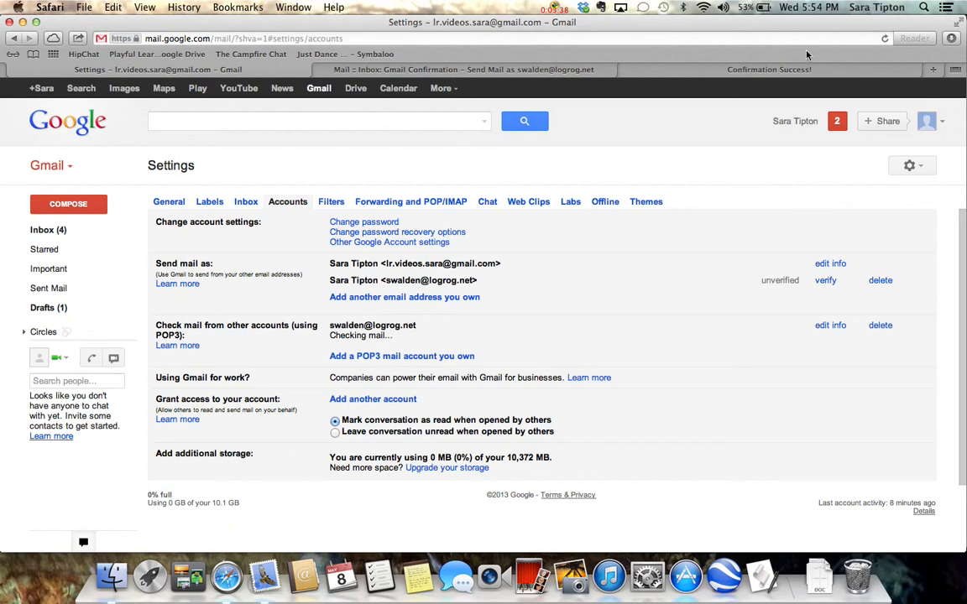
left_click(881, 42)
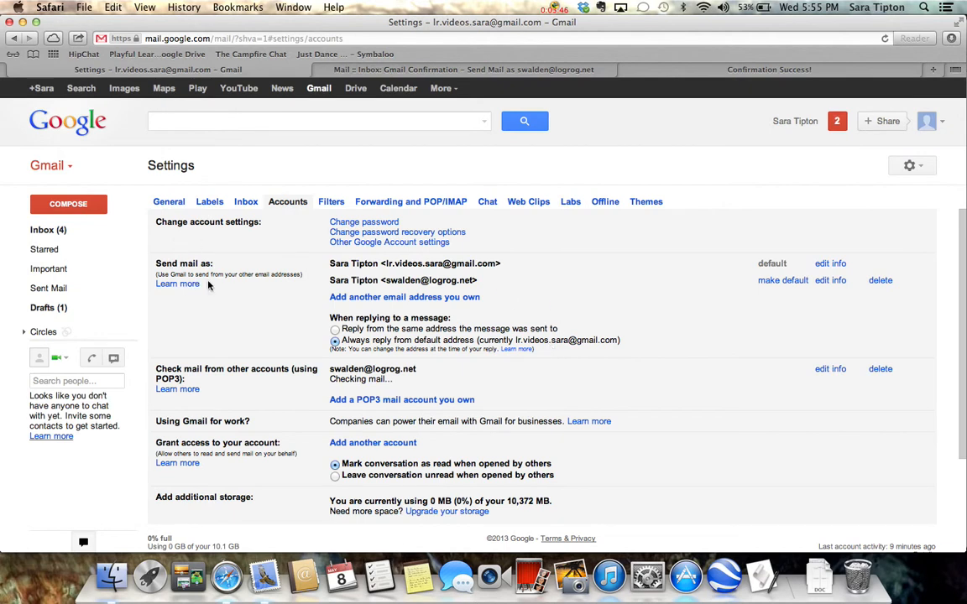
left_click(780, 284)
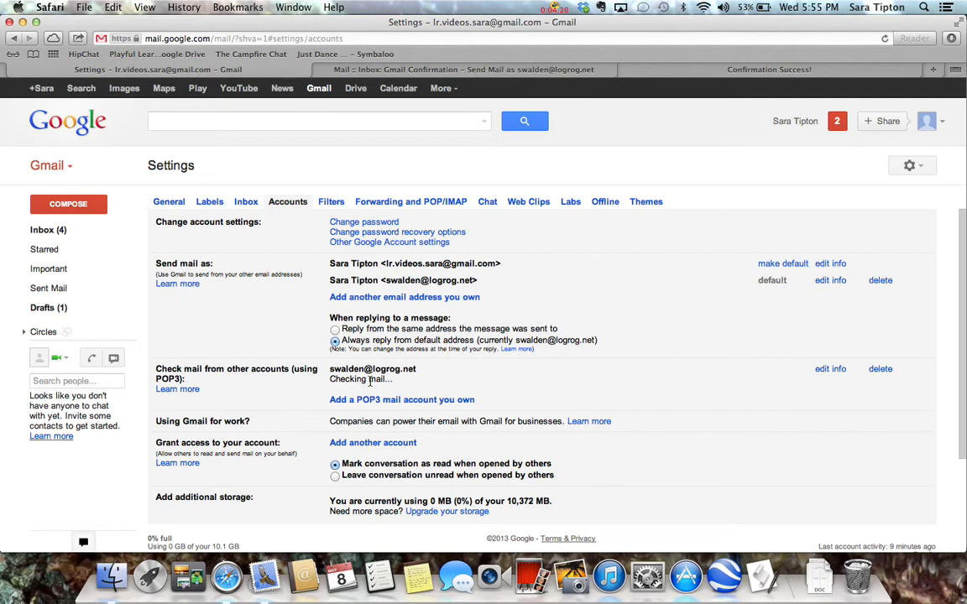
Step: Compare the messages in the WildCat inbox with the POP3 mail-check status in the Gmail account settings
left_click(433, 69)
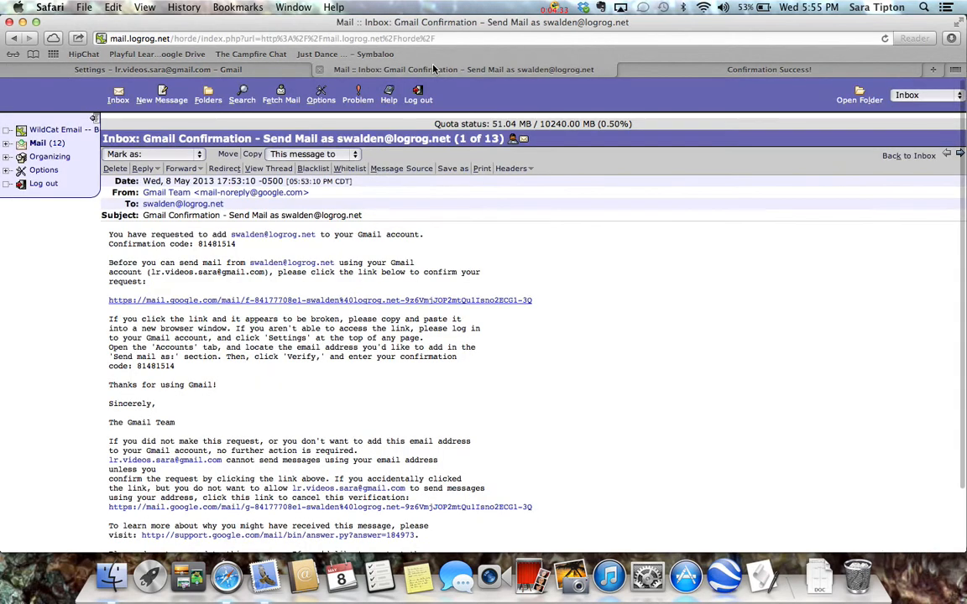
left_click(61, 142)
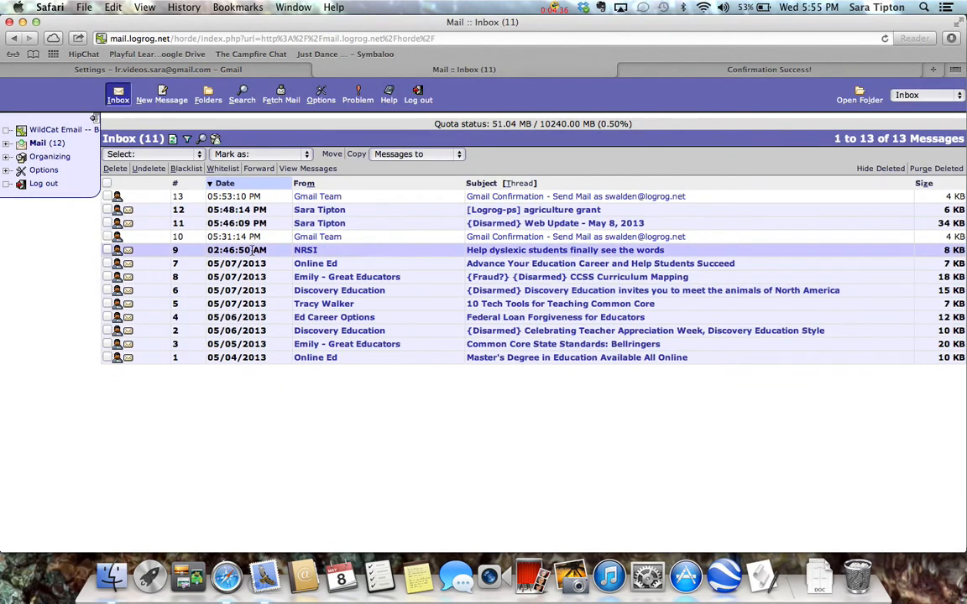
left_click(191, 69)
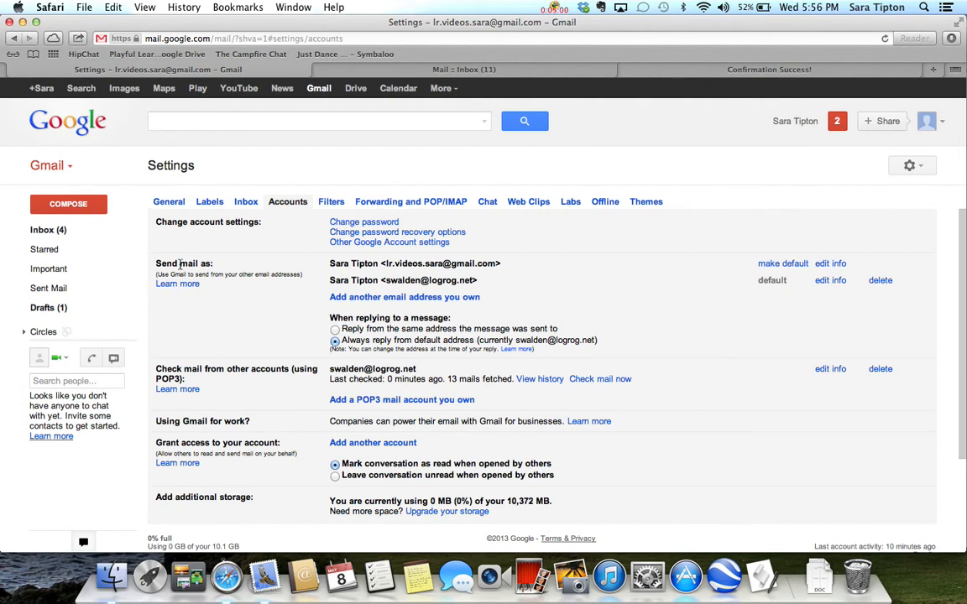
left_click(424, 74)
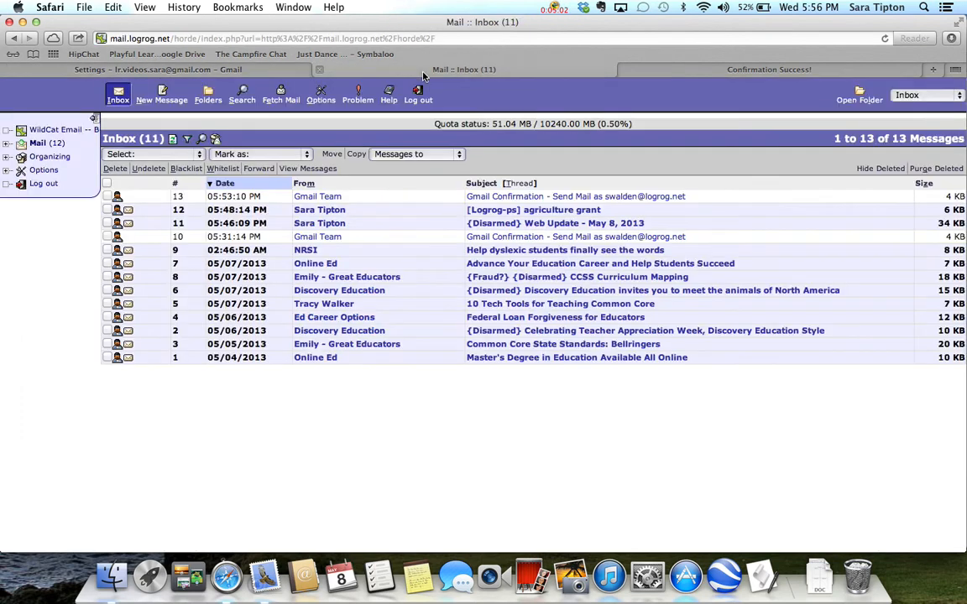
left_click(222, 70)
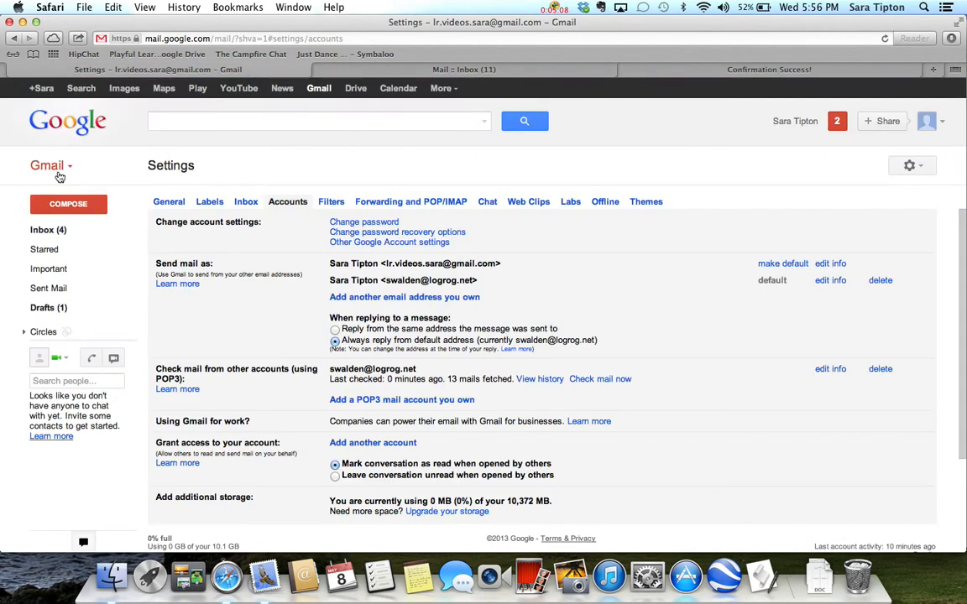
Step: Show the additional Gmail folders such as All Mail, Spam and Trash, and switch from mail to the Contacts manager
left_click(41, 351)
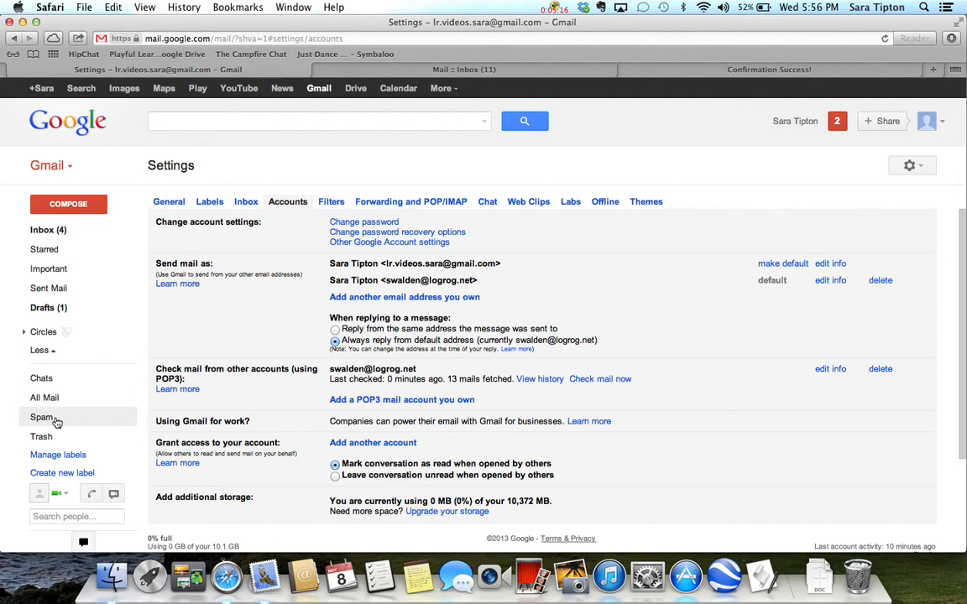
left_click(51, 166)
left_click(72, 167)
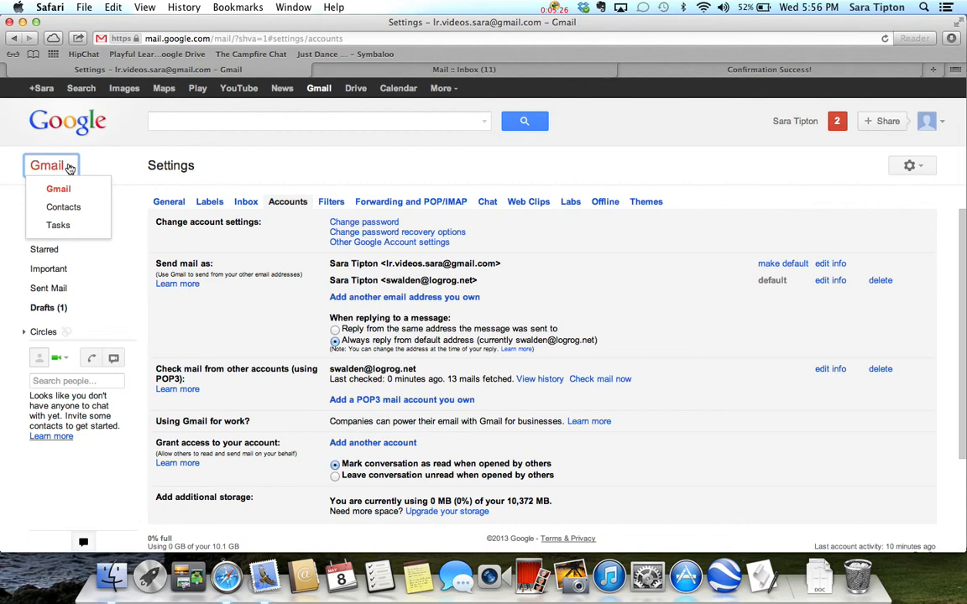
left_click(72, 212)
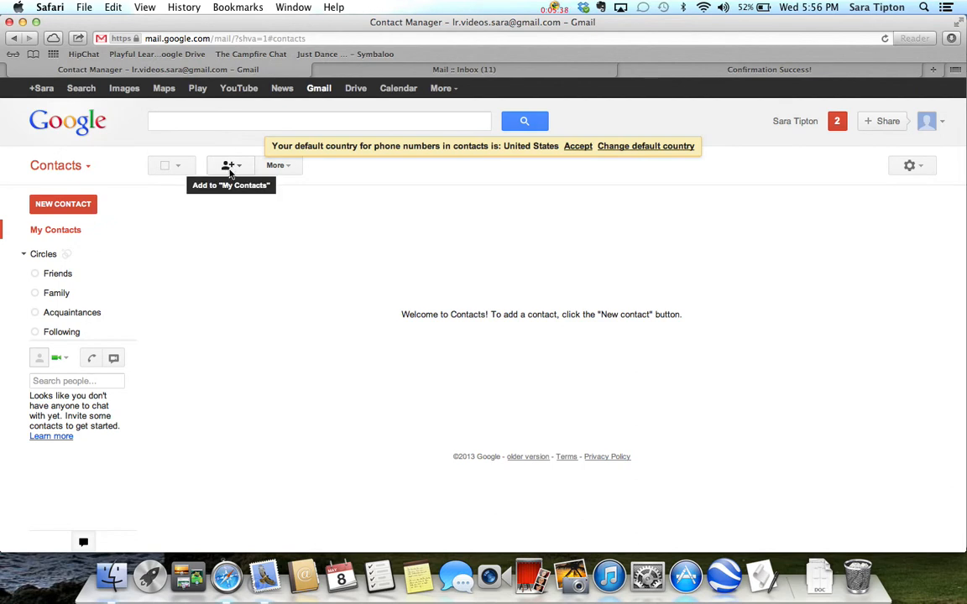
Step: Add the school mailing list's e-mail address to My Contacts
left_click(230, 172)
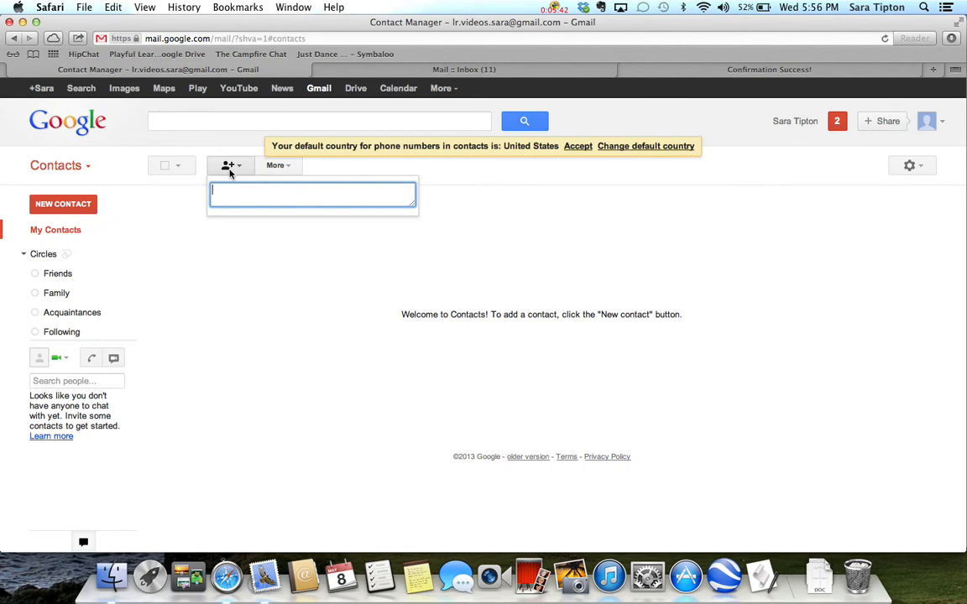
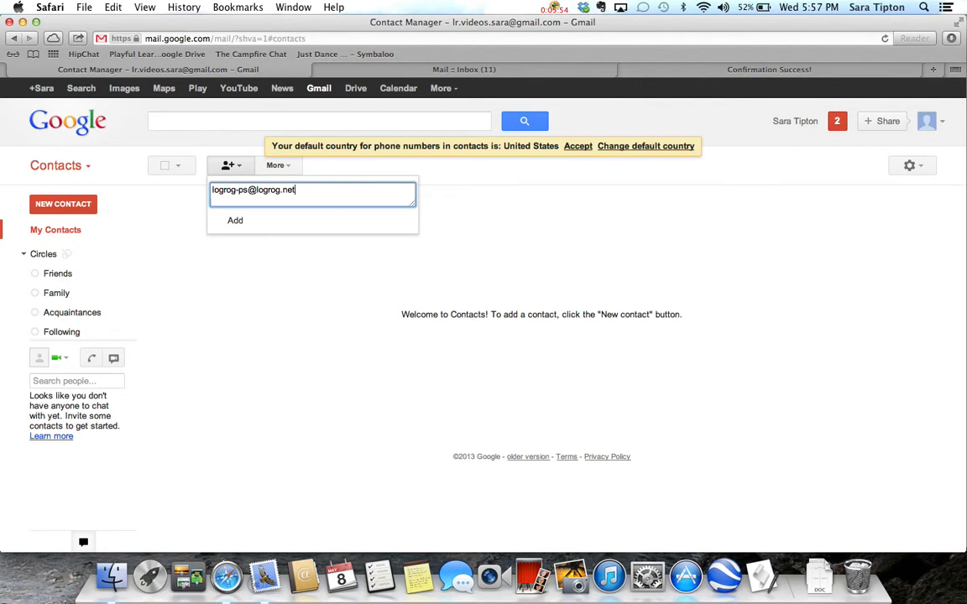
left_click(233, 222)
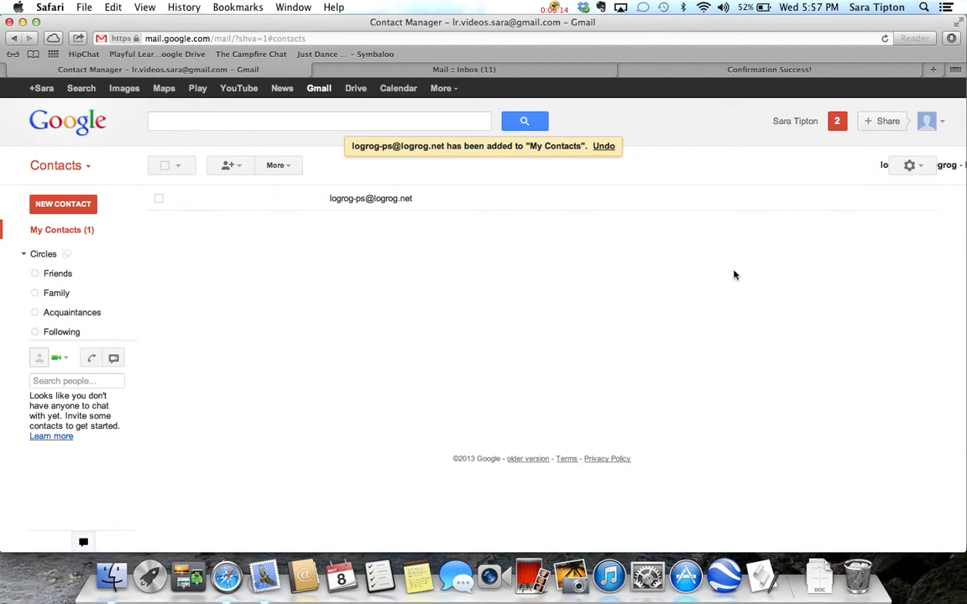
Step: Return from Contacts to the Gmail inbox and compare its messages with those in the WildCat inbox
left_click(77, 169)
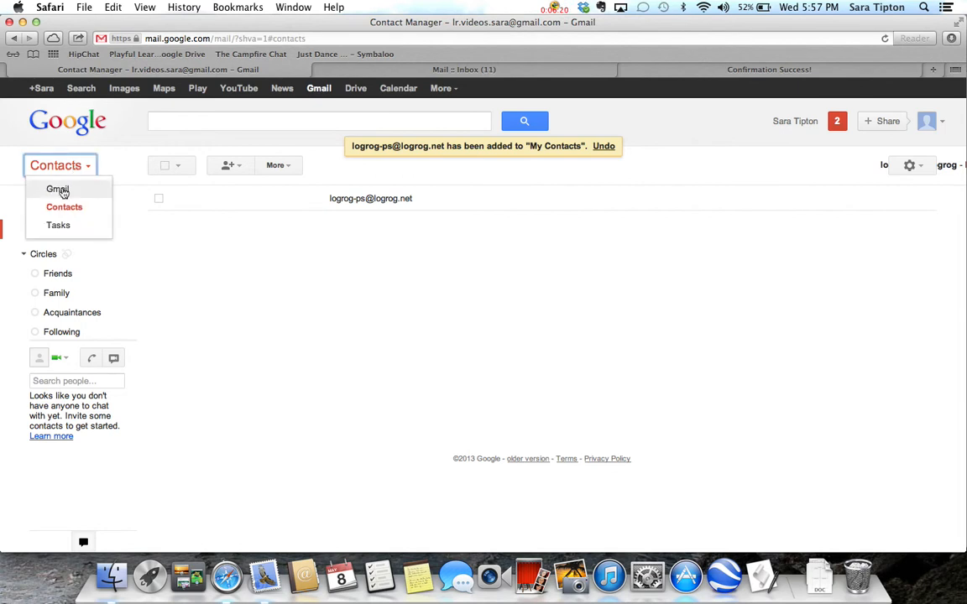
left_click(58, 190)
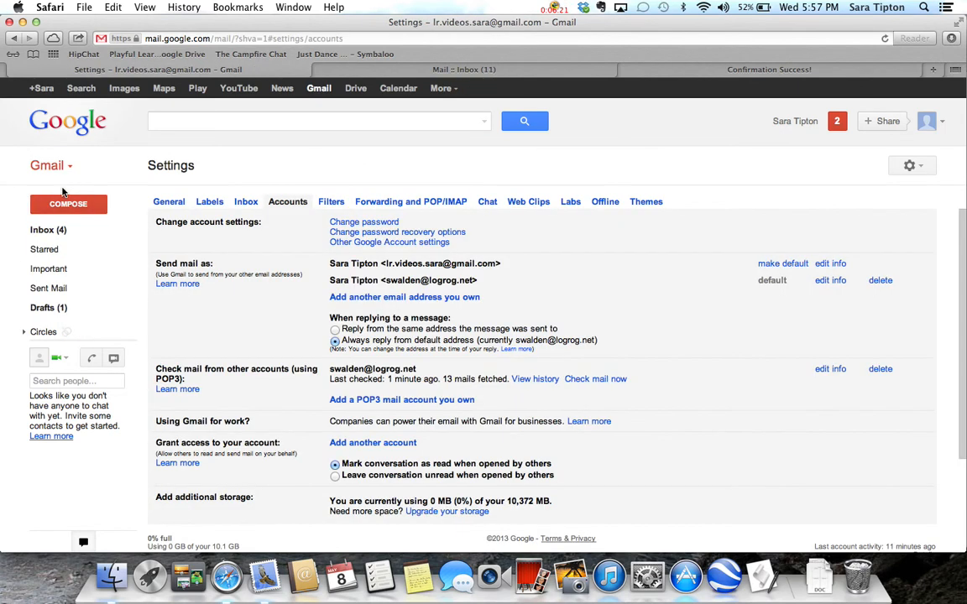
left_click(58, 237)
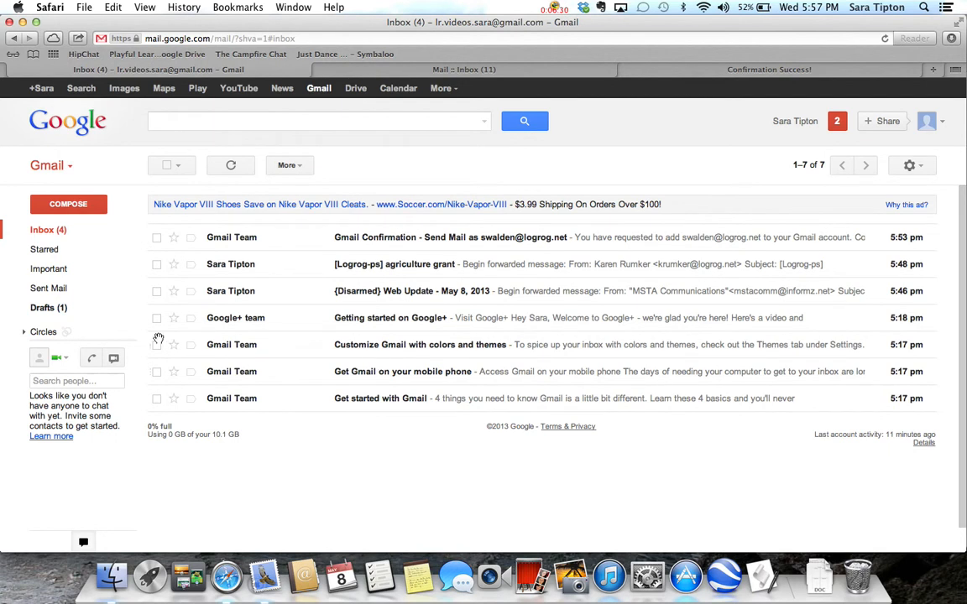
left_click(375, 72)
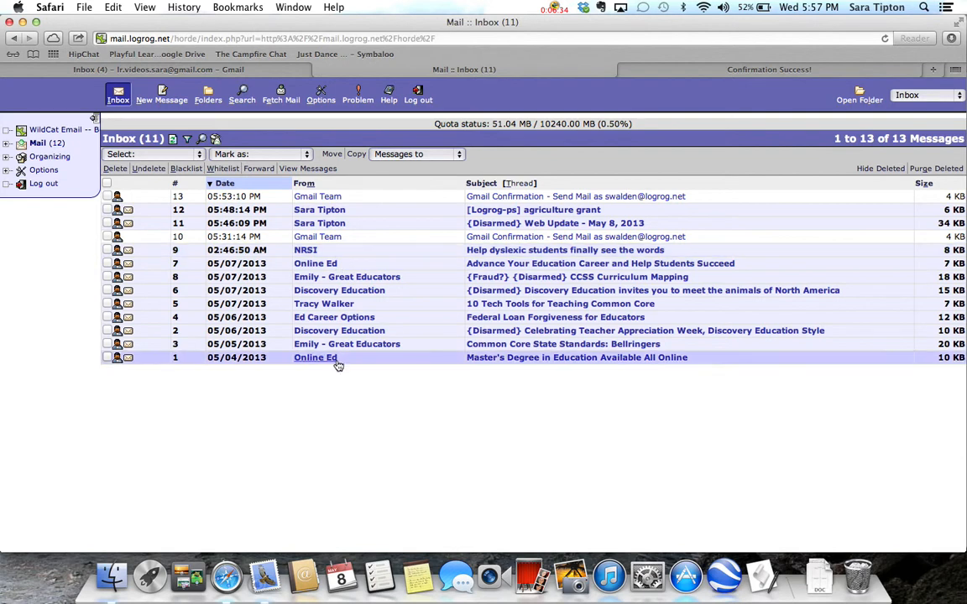
left_click(176, 71)
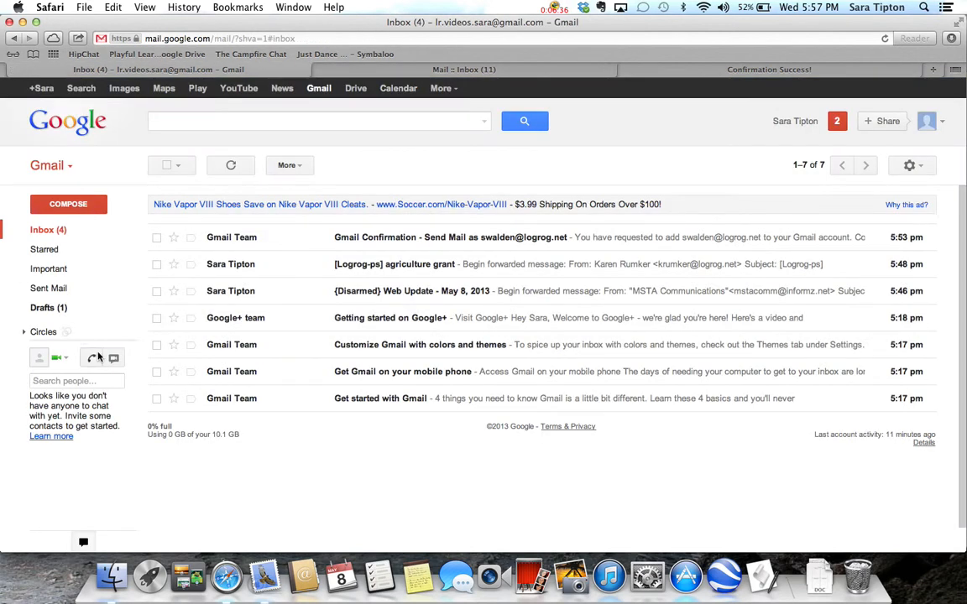
Step: Check the Gmail Spam folder for the retrieved school messages, and return to the inbox
left_click(42, 351)
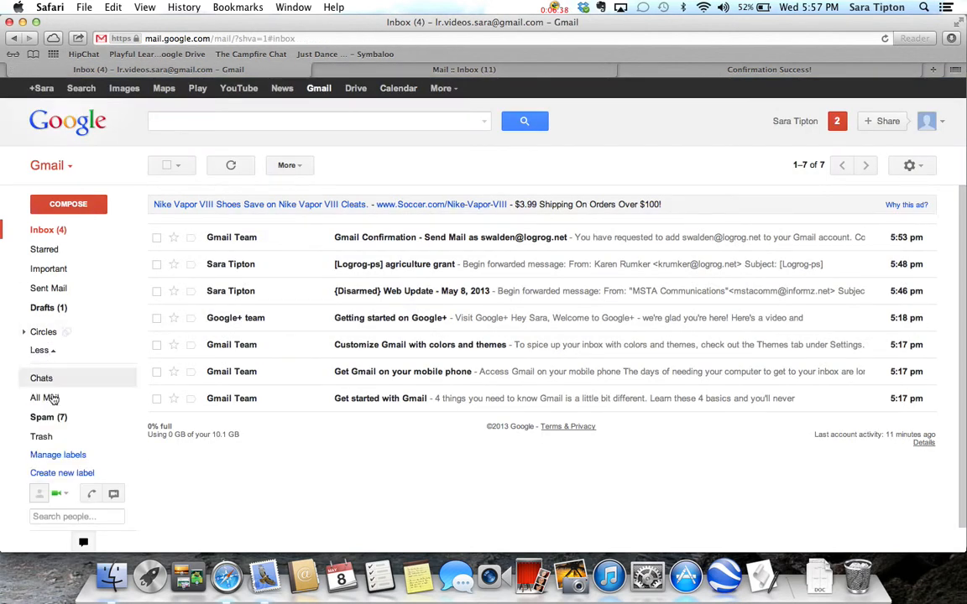
left_click(59, 418)
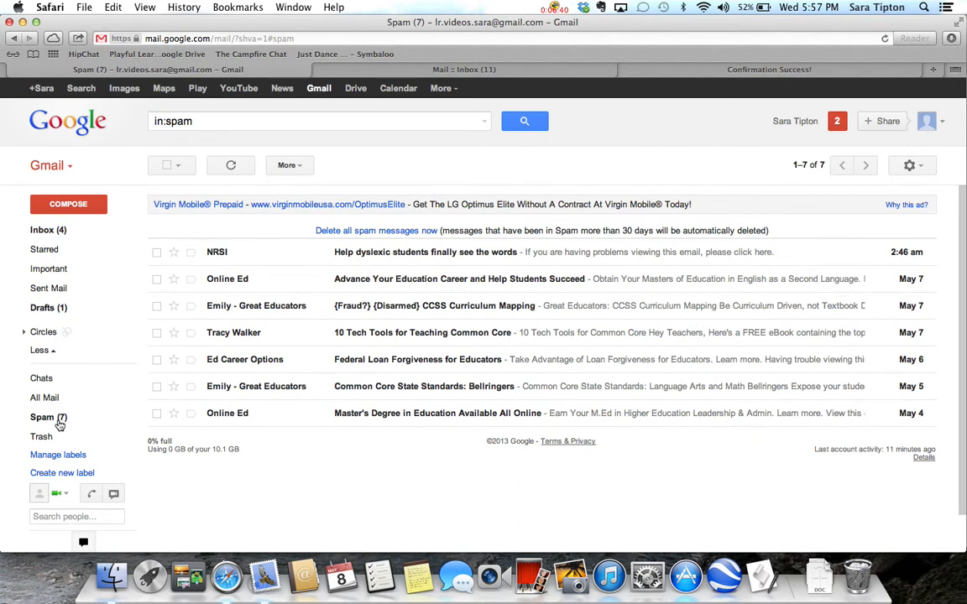
left_click(46, 231)
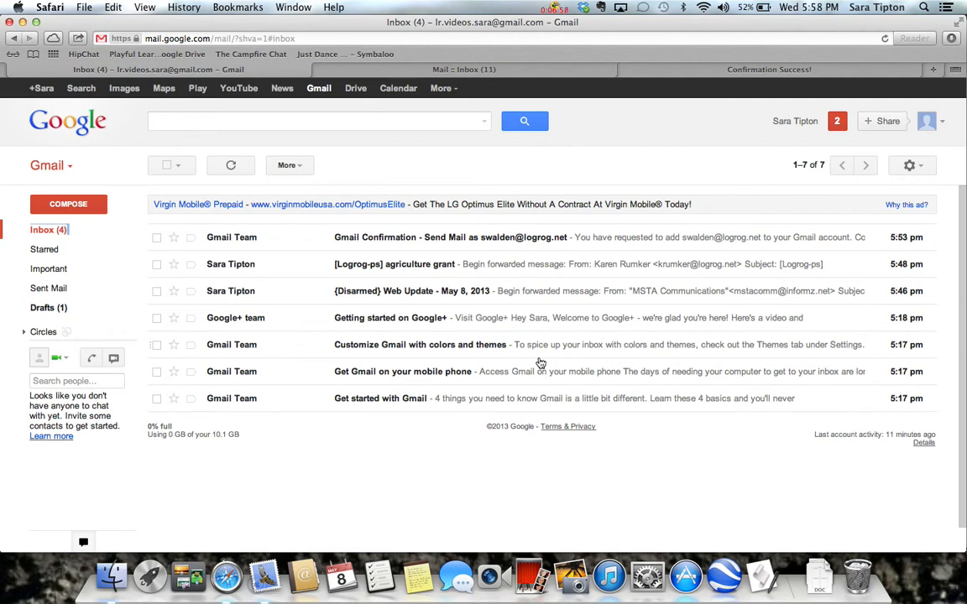
left_click(553, 8)
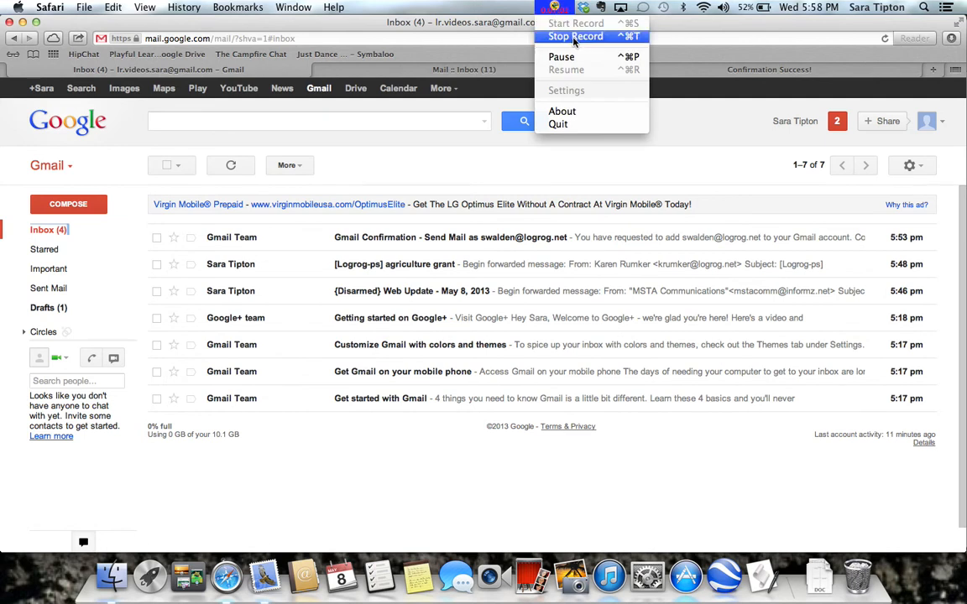